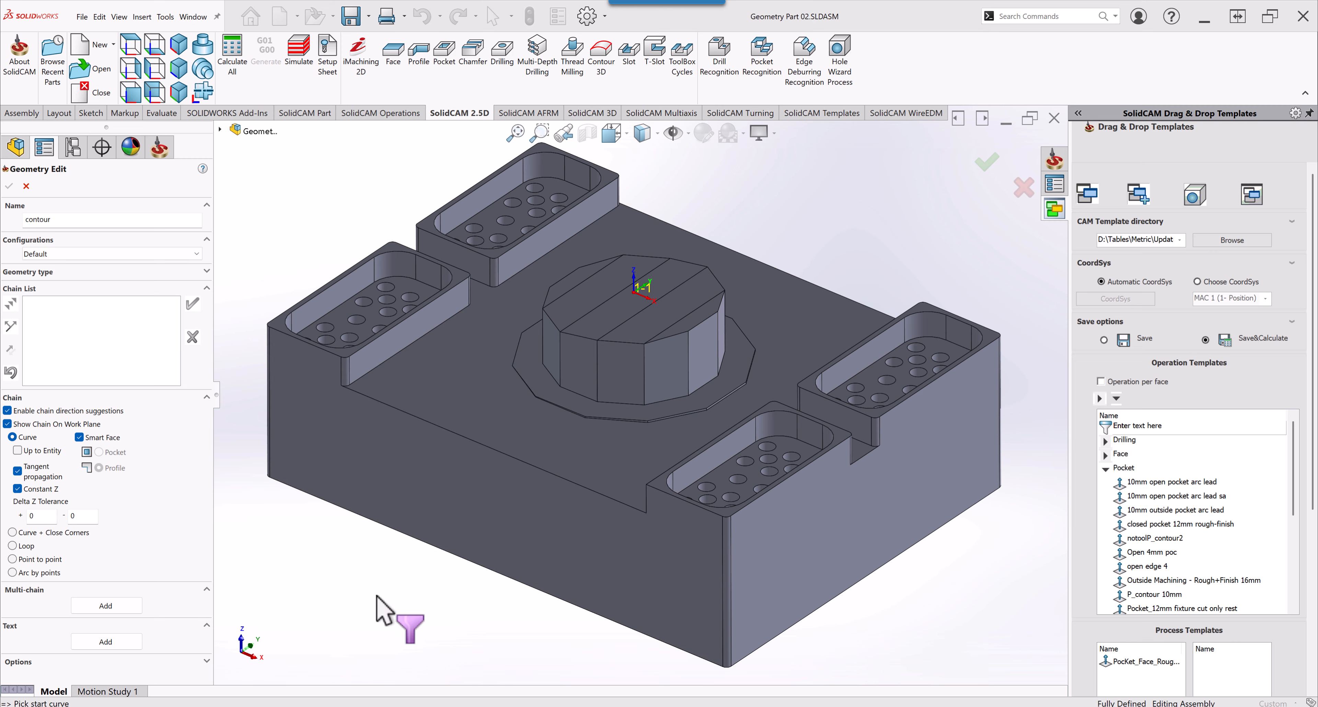
# Try picking the ring-shaped face around the central boss with Smart Face, and reject the chain started on the boss's base edge
pyautogui.click(715, 395)
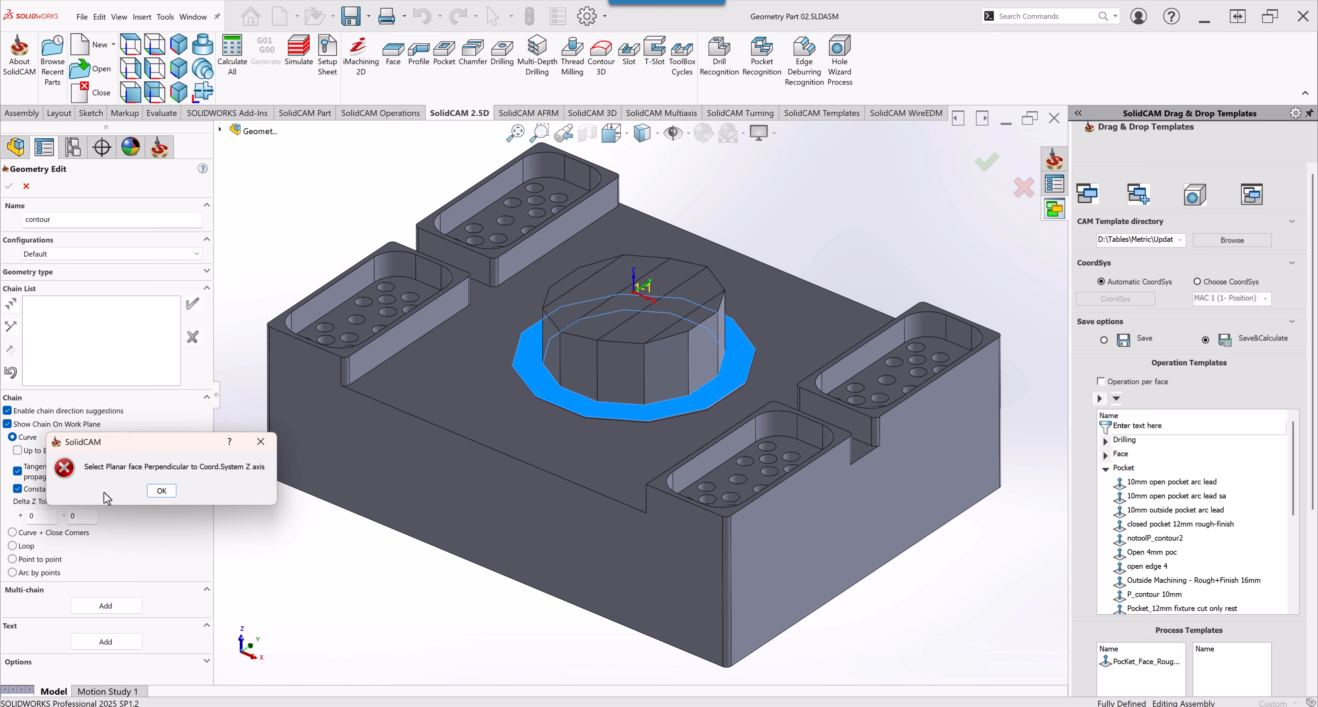
pyautogui.click(162, 492)
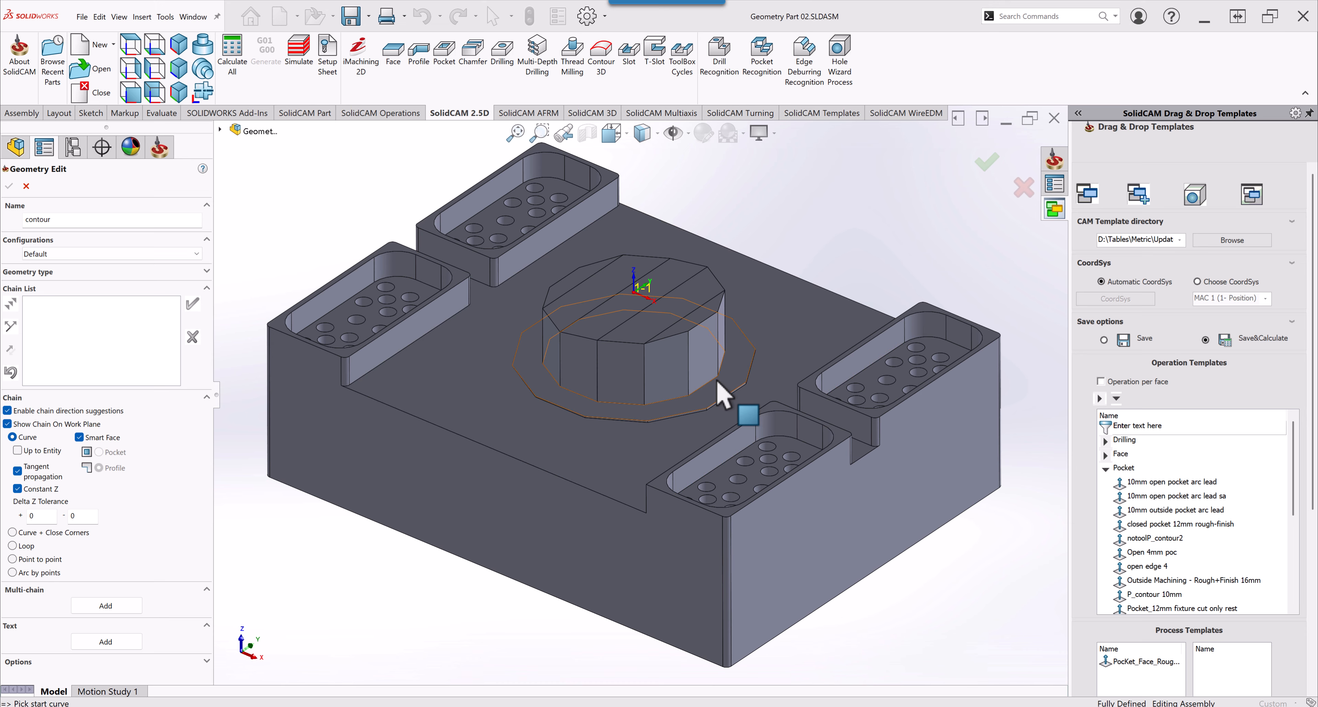
pyautogui.click(713, 381)
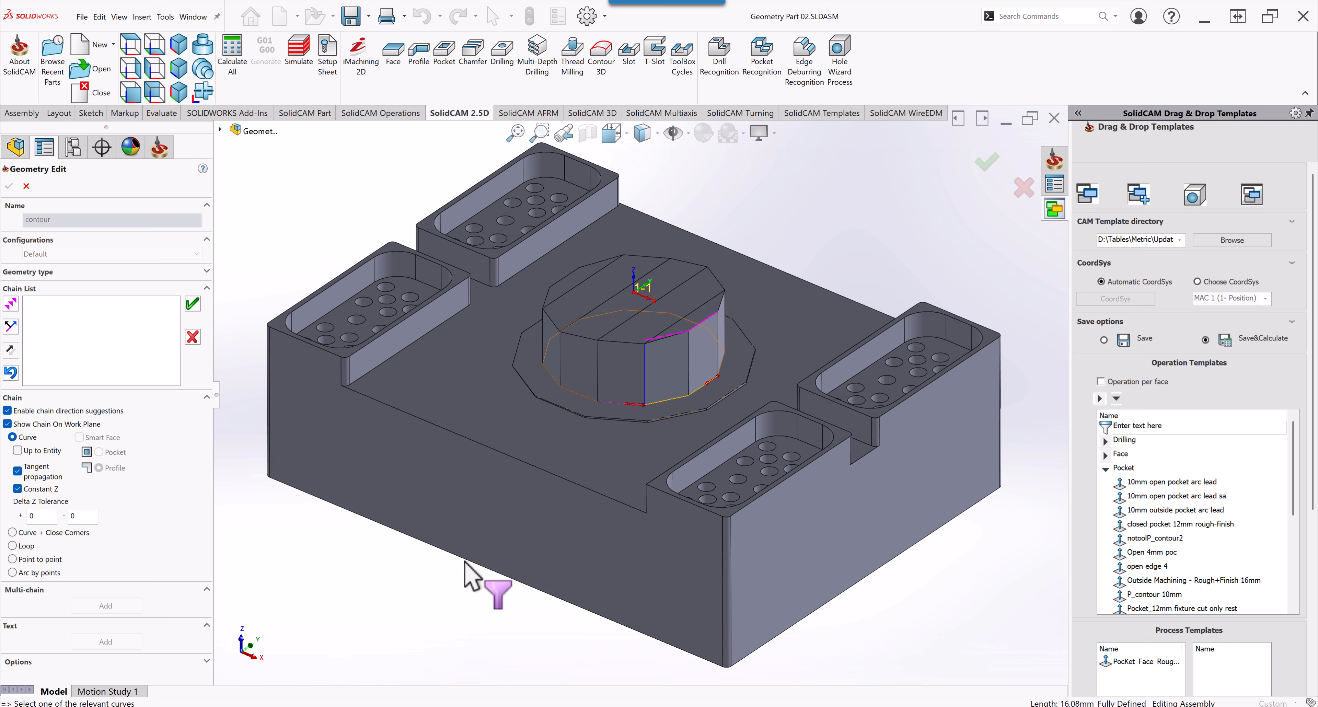
pyautogui.click(192, 344)
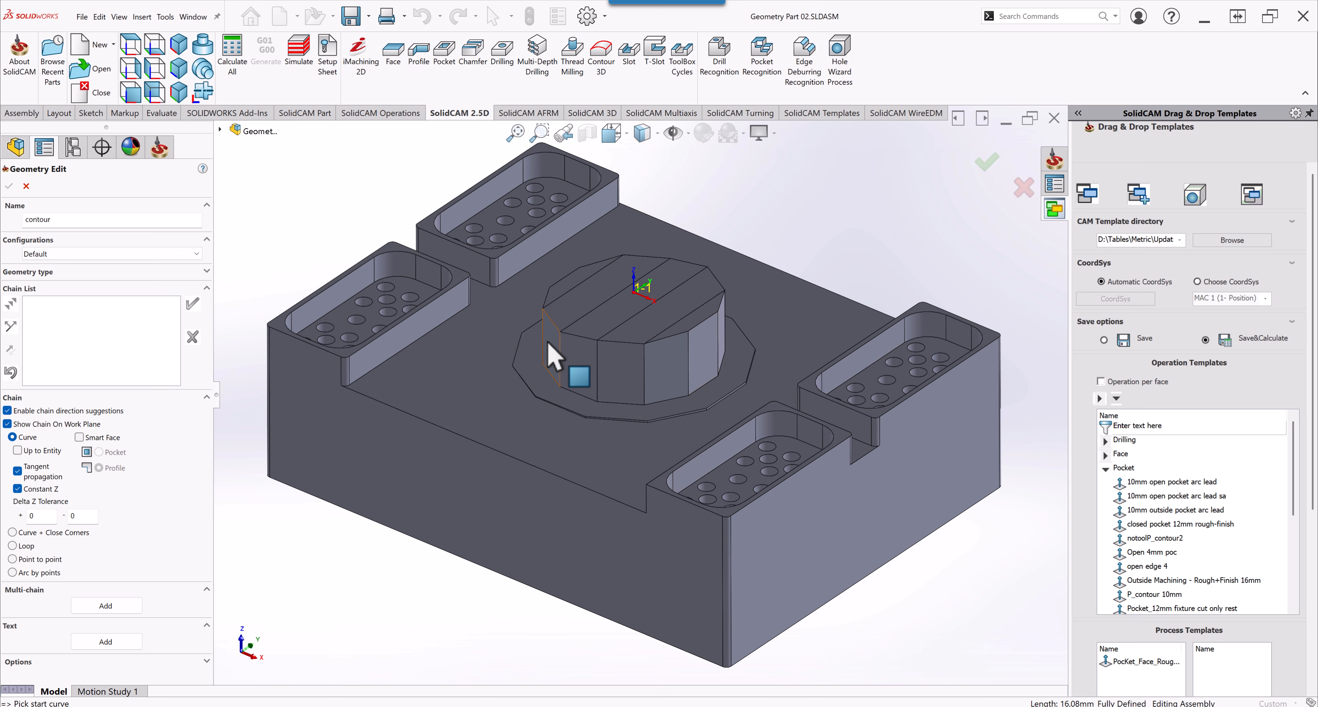
# Set both the plus and minus Delta Z tolerances to 2 for Constant Z chain selection
pyautogui.moveTo(547, 342); pyautogui.dragTo(569, 370, button='middle')
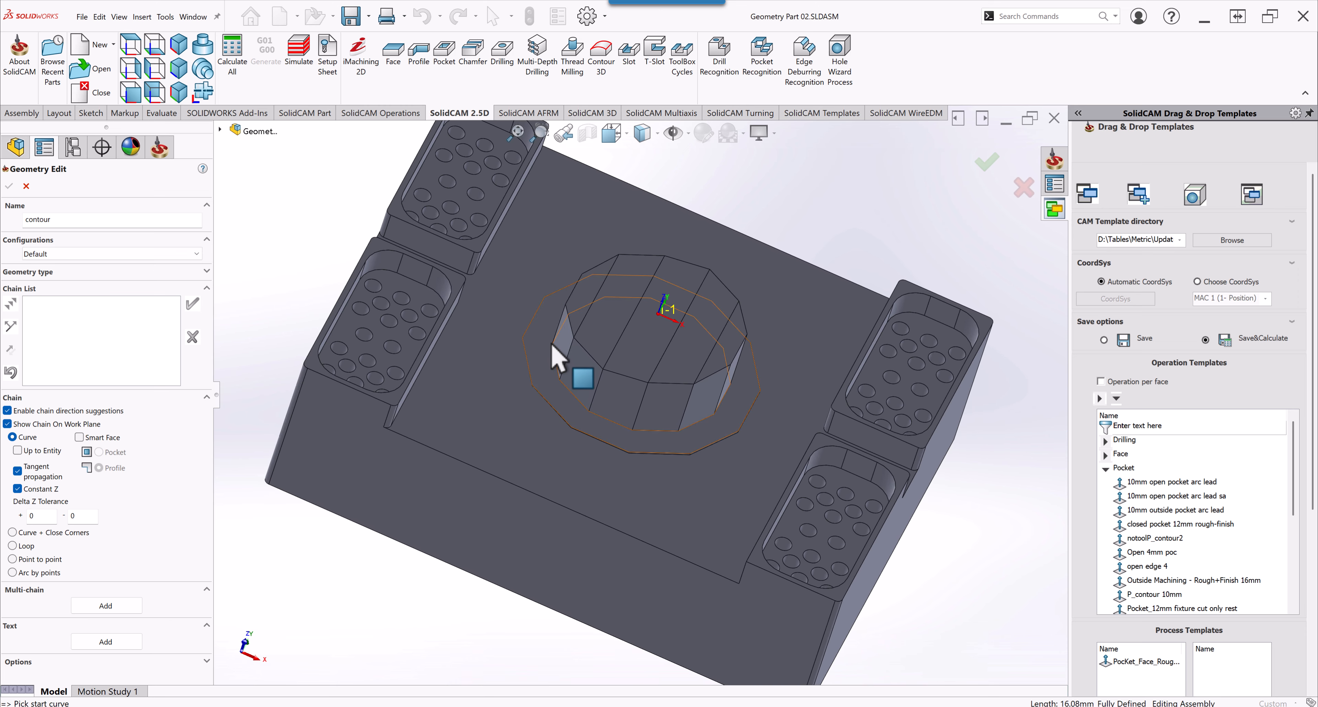
pyautogui.moveTo(618, 447); pyautogui.dragTo(471, 295, button='middle')
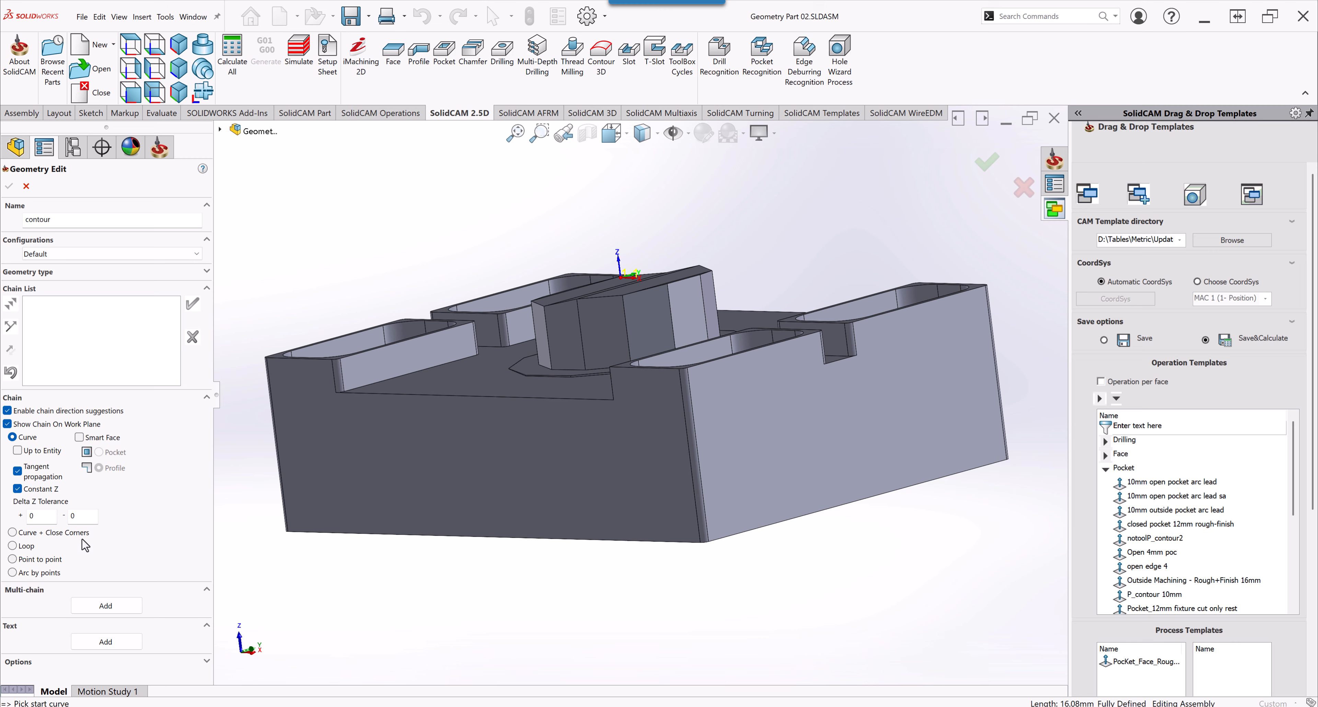
pyautogui.click(90, 515)
pyautogui.click(40, 519)
pyautogui.write('2')
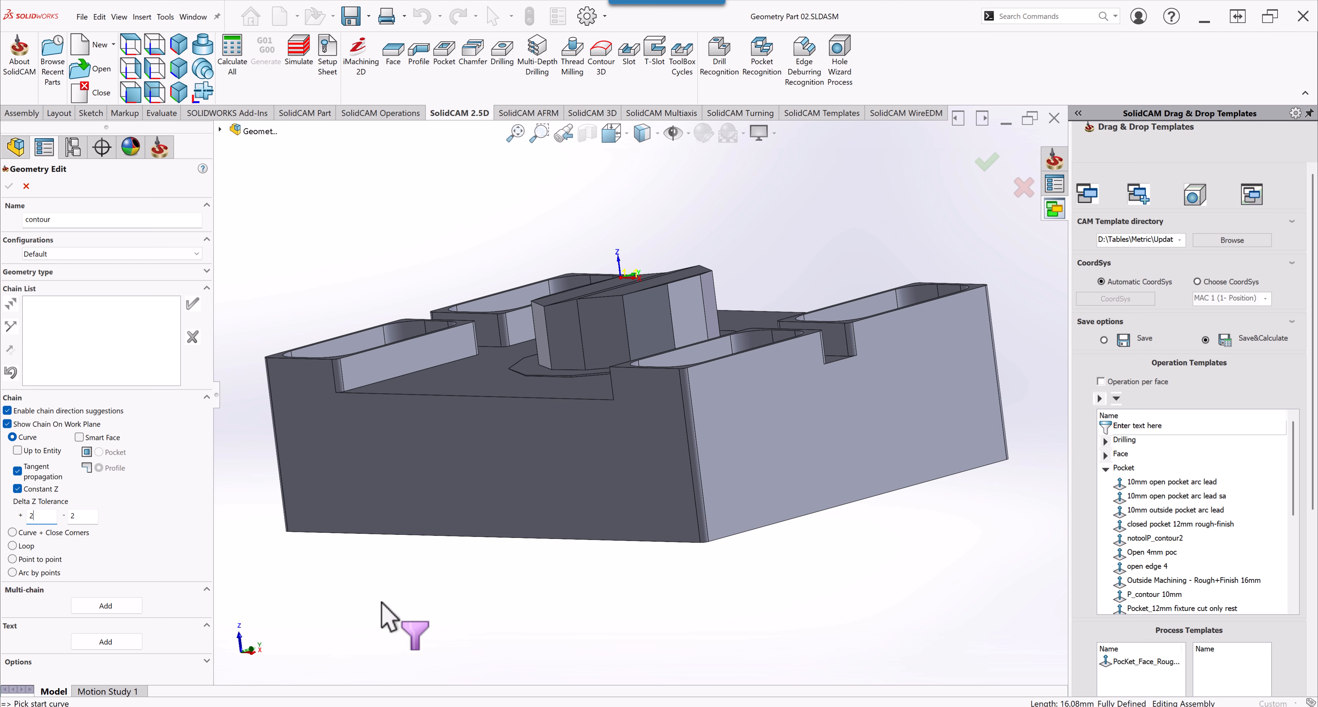
# Add a closed chain around the central boss's base, starting from one of its bottom edges
pyautogui.moveTo(392, 617); pyautogui.dragTo(512, 522, button='middle')
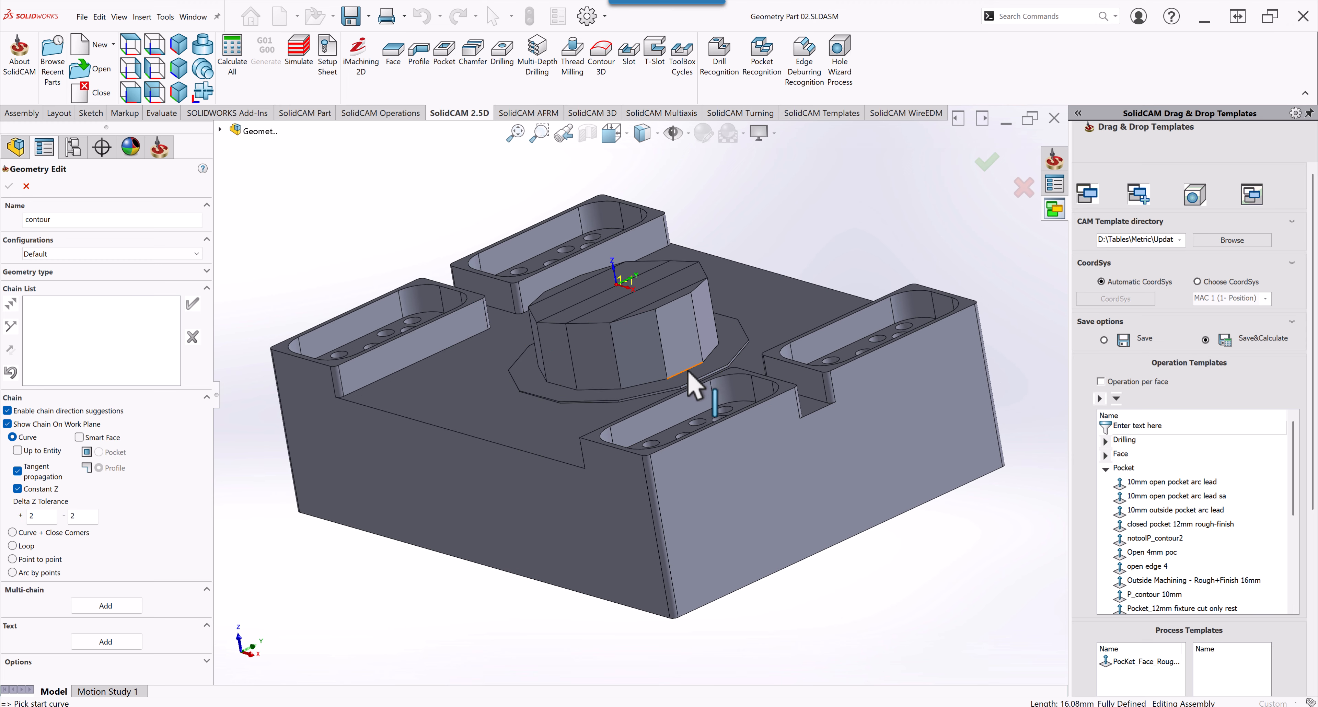
pyautogui.click(697, 368)
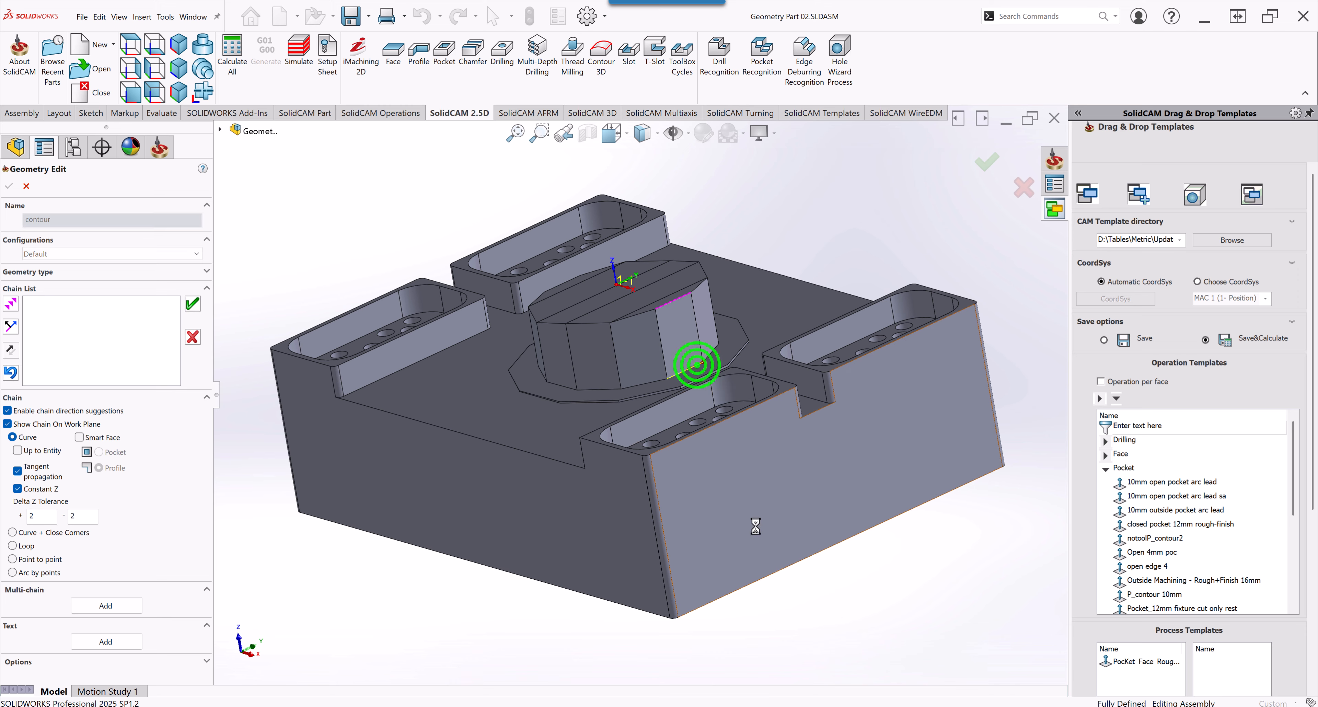
pyautogui.moveTo(459, 463); pyautogui.dragTo(582, 373, button='middle')
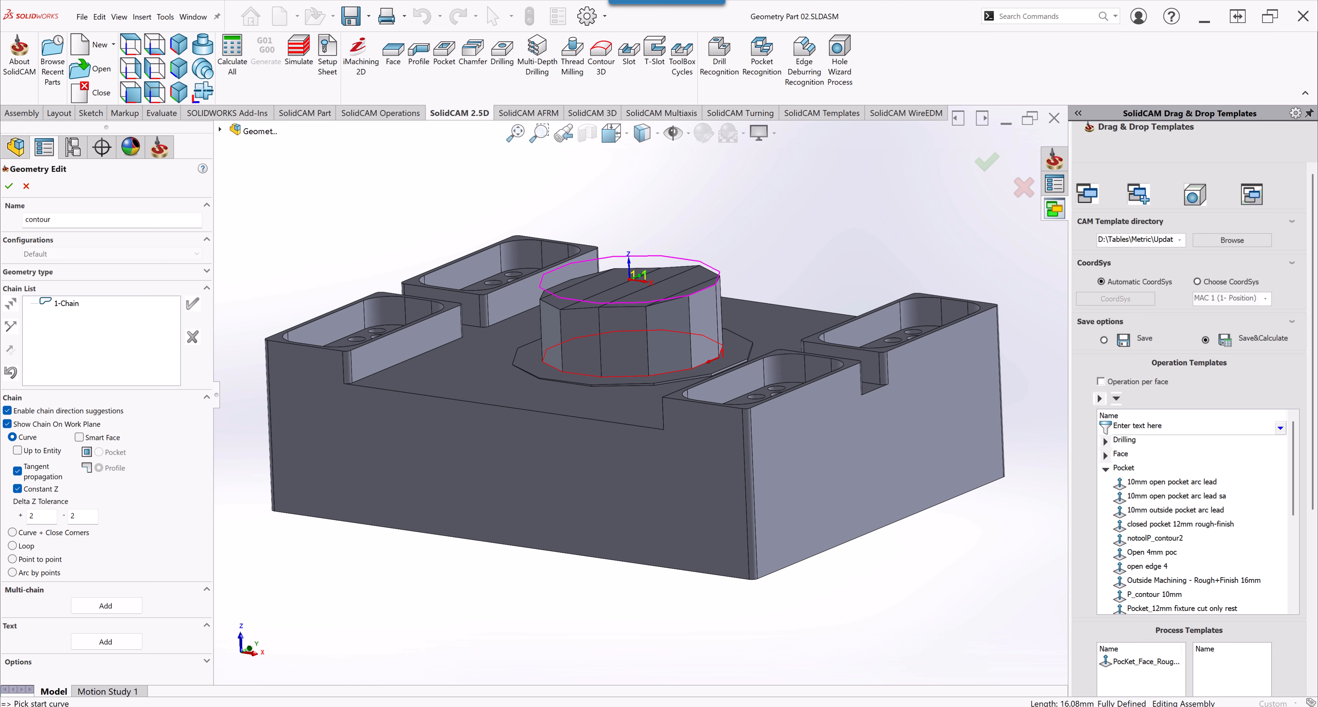
pyautogui.hotkey('ctrl', '7')
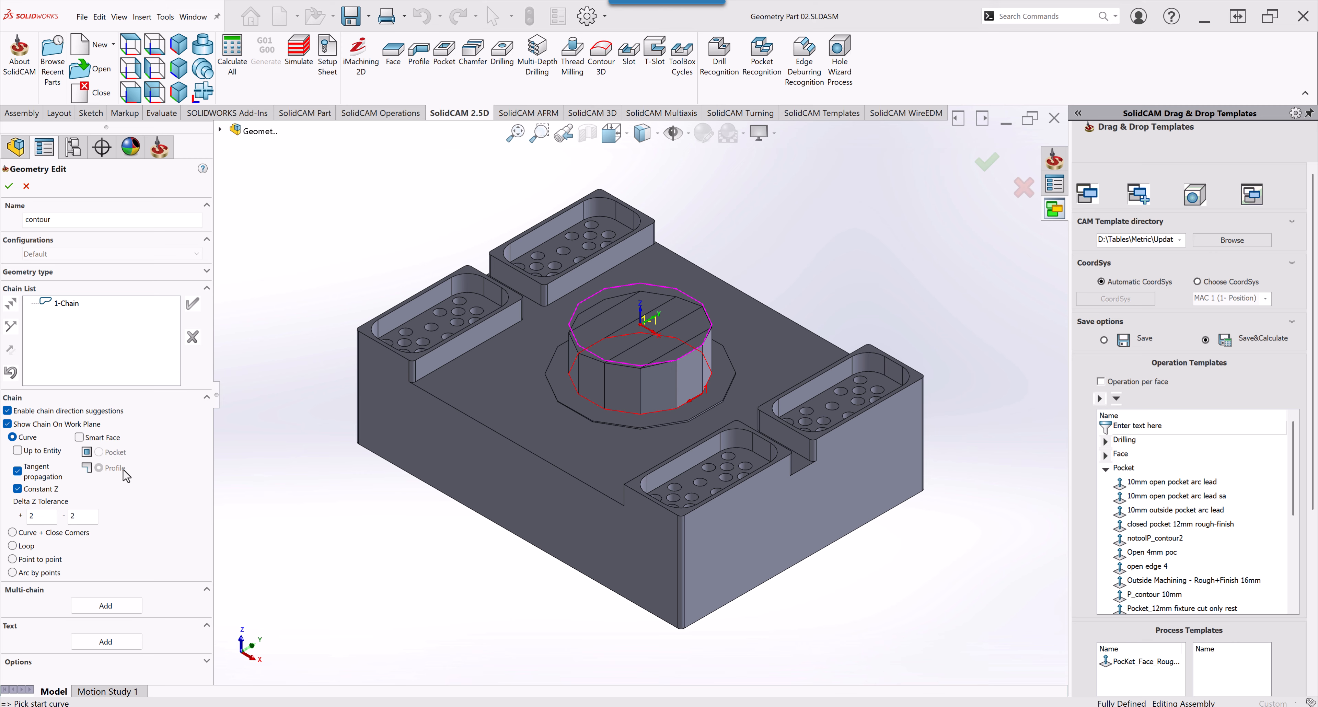
# Turn off Tangent propagation and Constant Z for curve chain selection
pyautogui.click(16, 470)
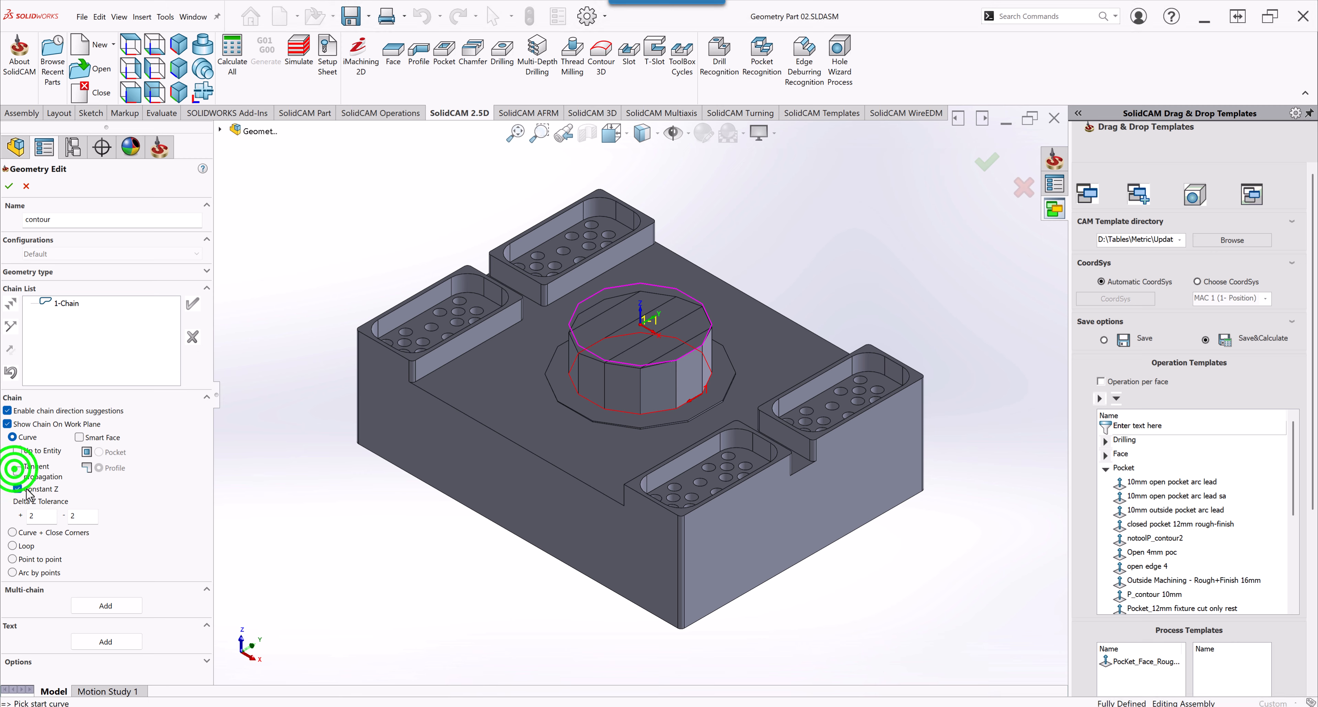
pyautogui.click(16, 489)
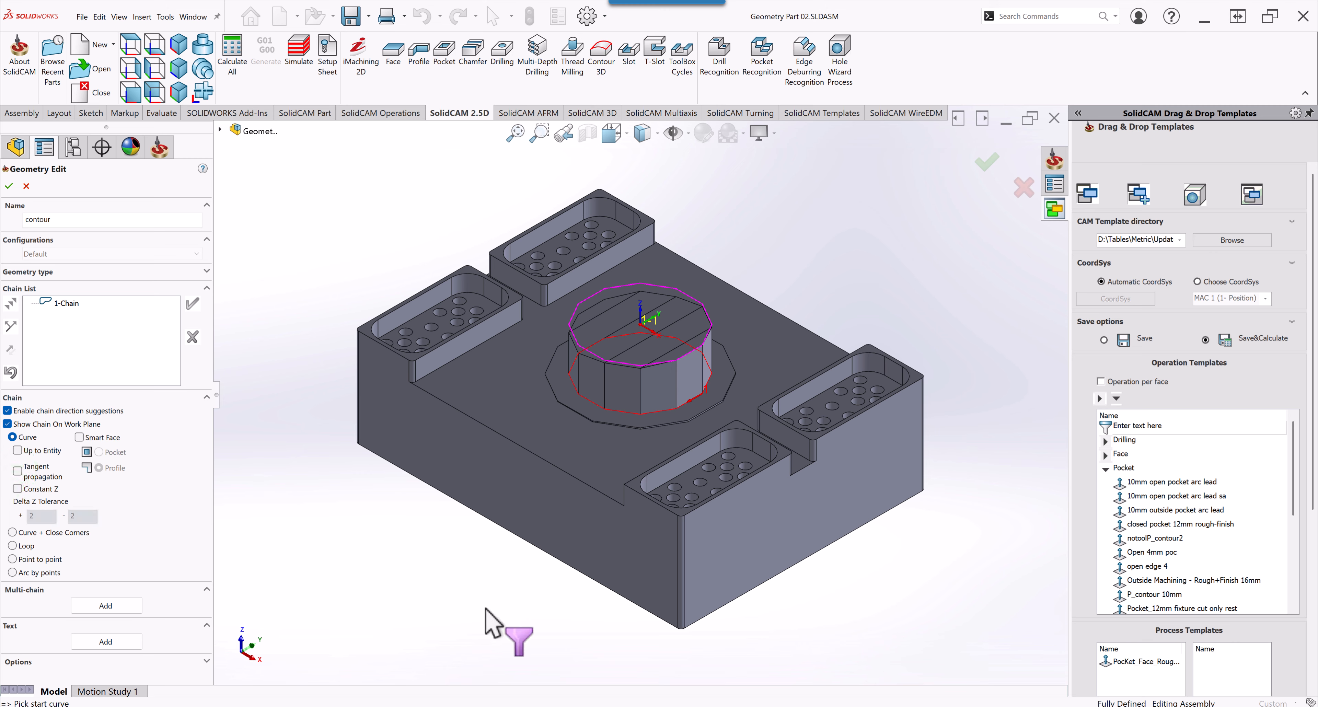
# Try starting a second chain on the corner fillet arc at a pocket block's base, and reject it
pyautogui.moveTo(456, 486); pyautogui.dragTo(712, 359, button='middle')
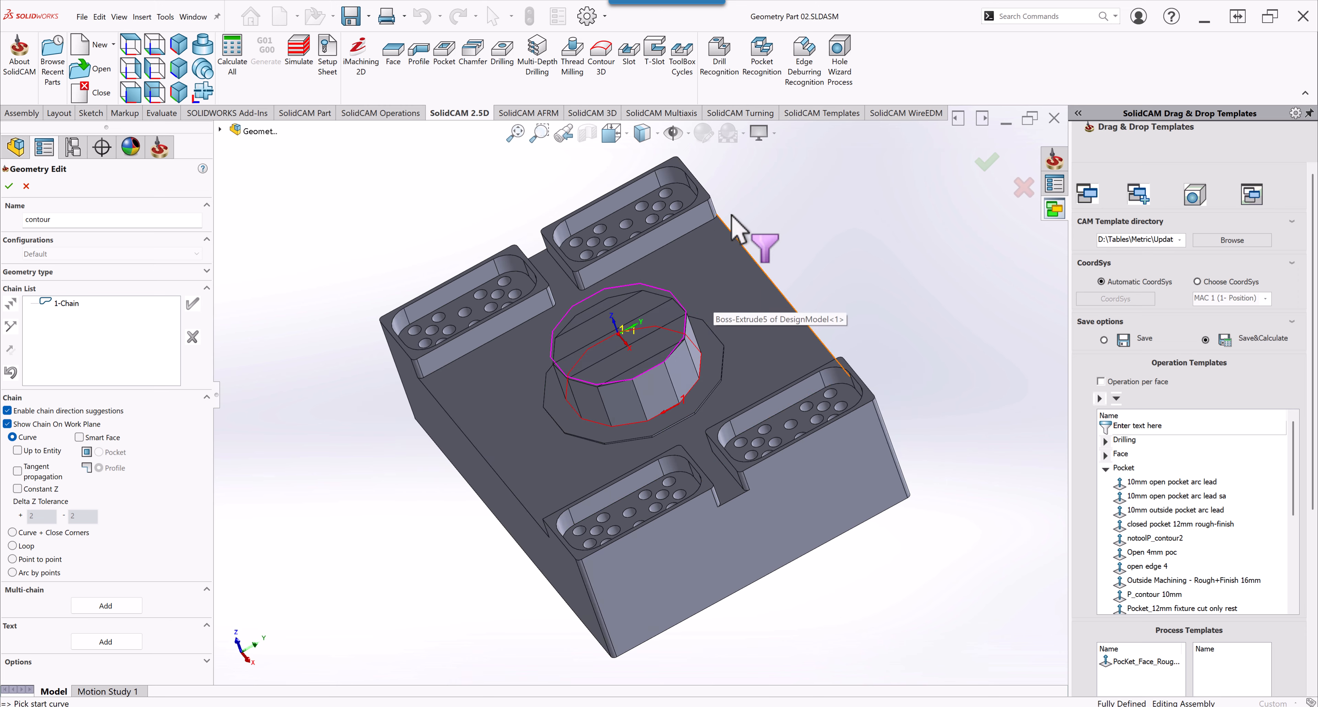
pyautogui.scroll(-5, 737, 233)
pyautogui.scroll(-8, 737, 233)
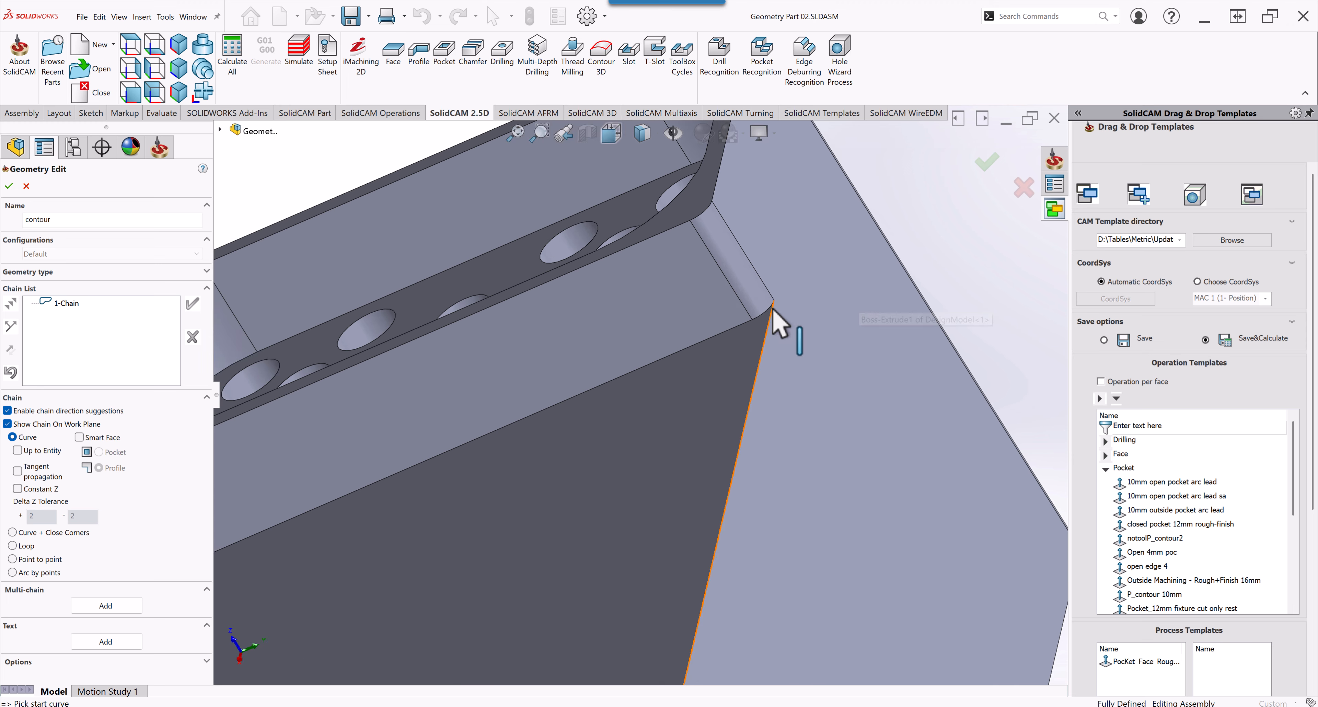
pyautogui.click(770, 308)
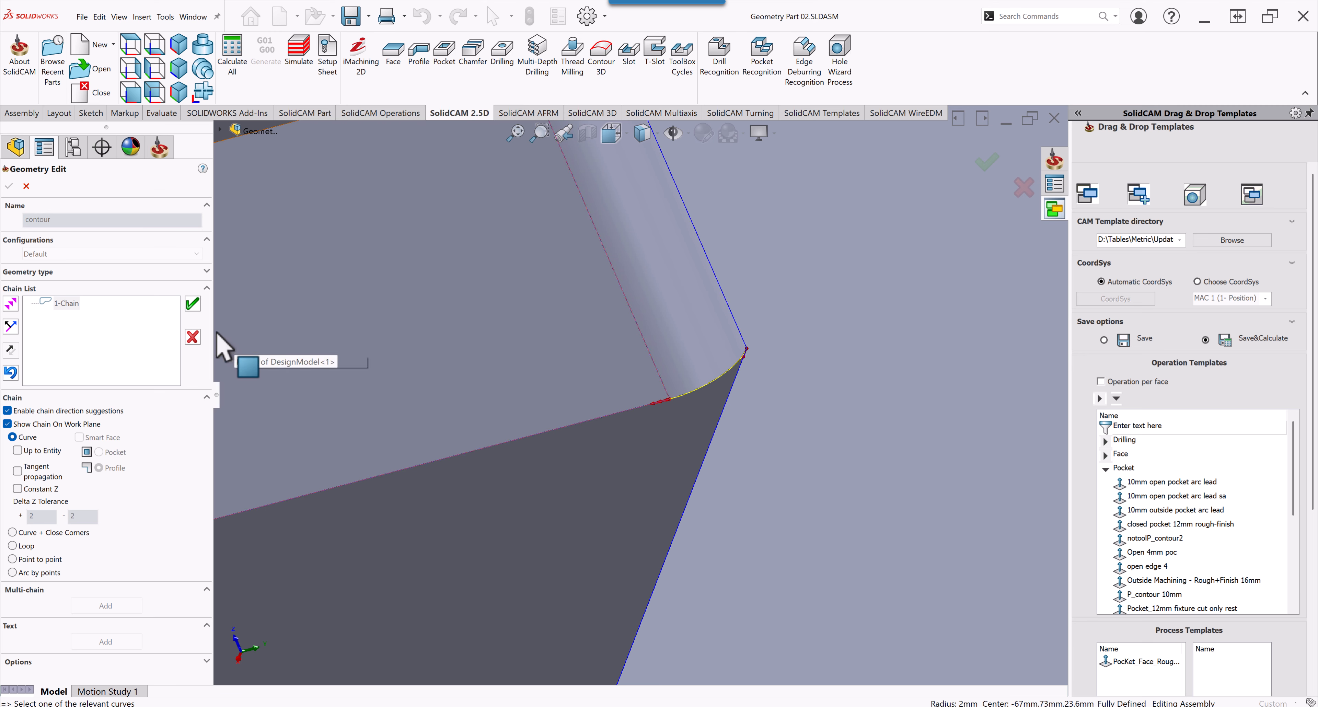
pyautogui.click(193, 338)
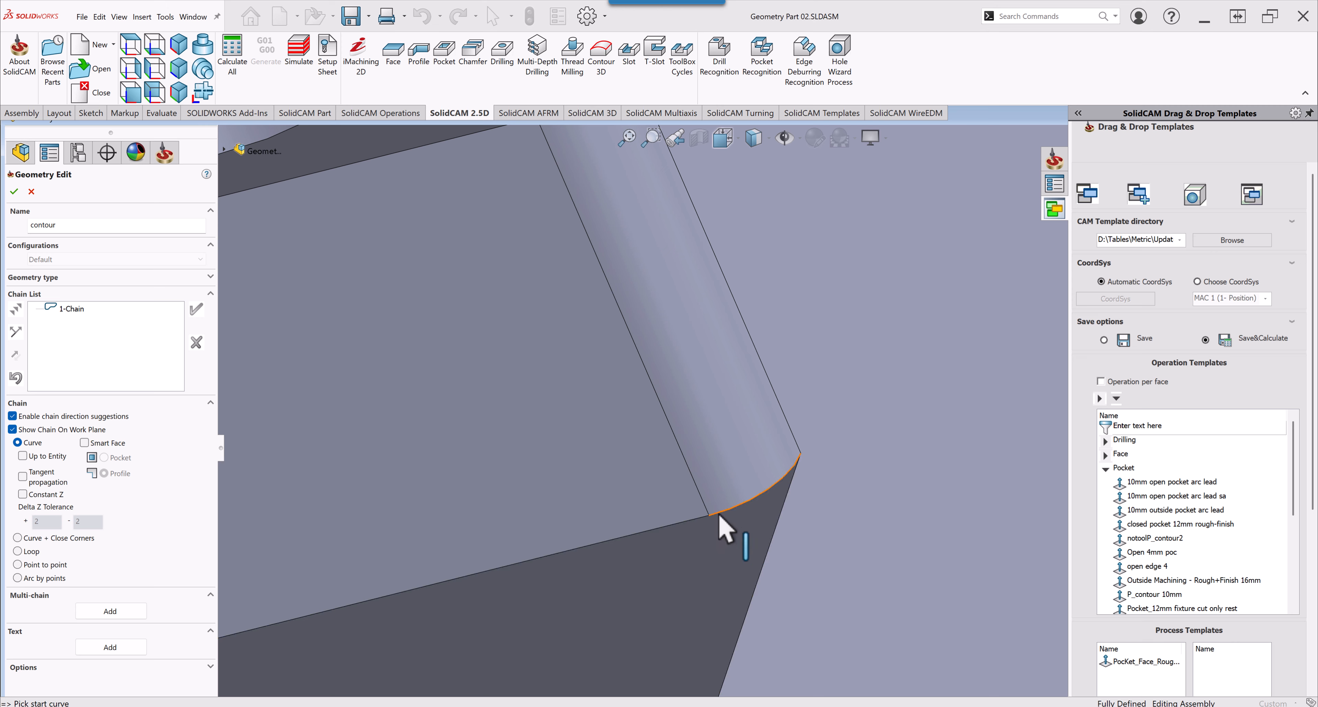
# Restart the chain on the fillet arc, extend it along the block's adjoining straight base edge, and undo that segment
pyautogui.click(716, 515)
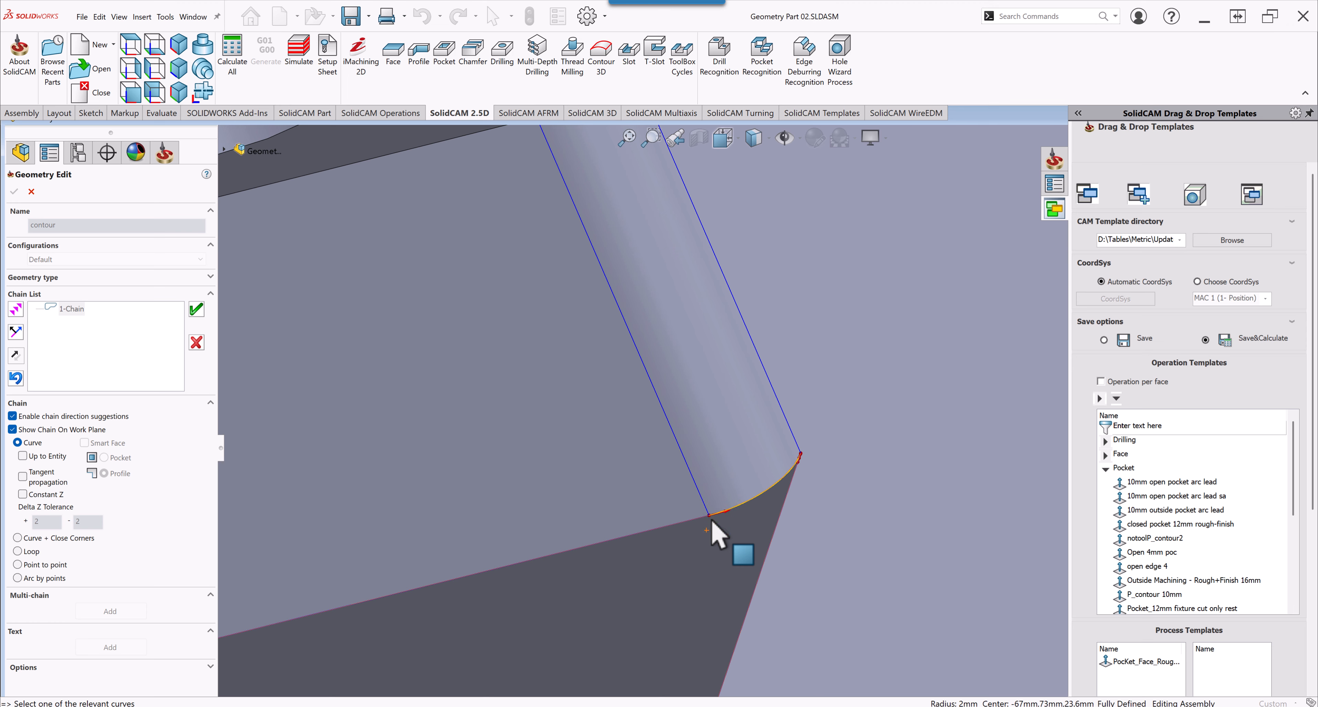
pyautogui.scroll(-4, 729, 514)
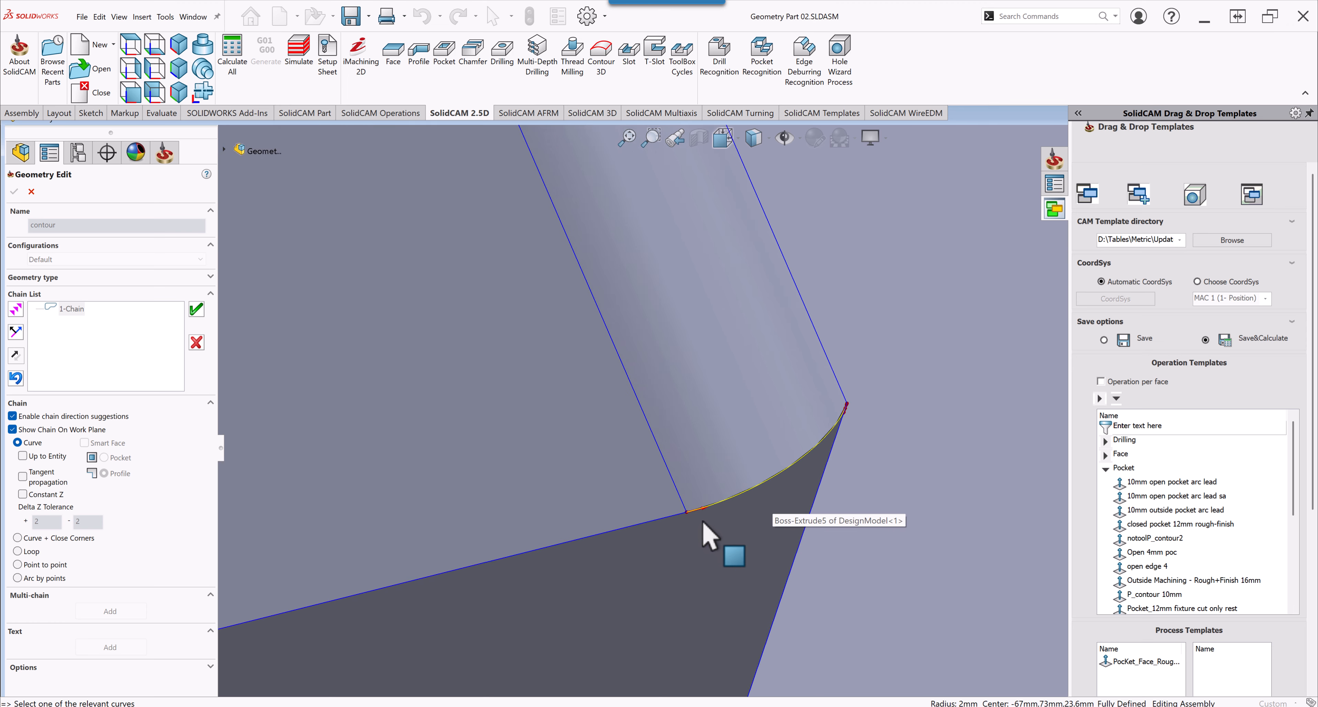
pyautogui.scroll(4, 717, 501)
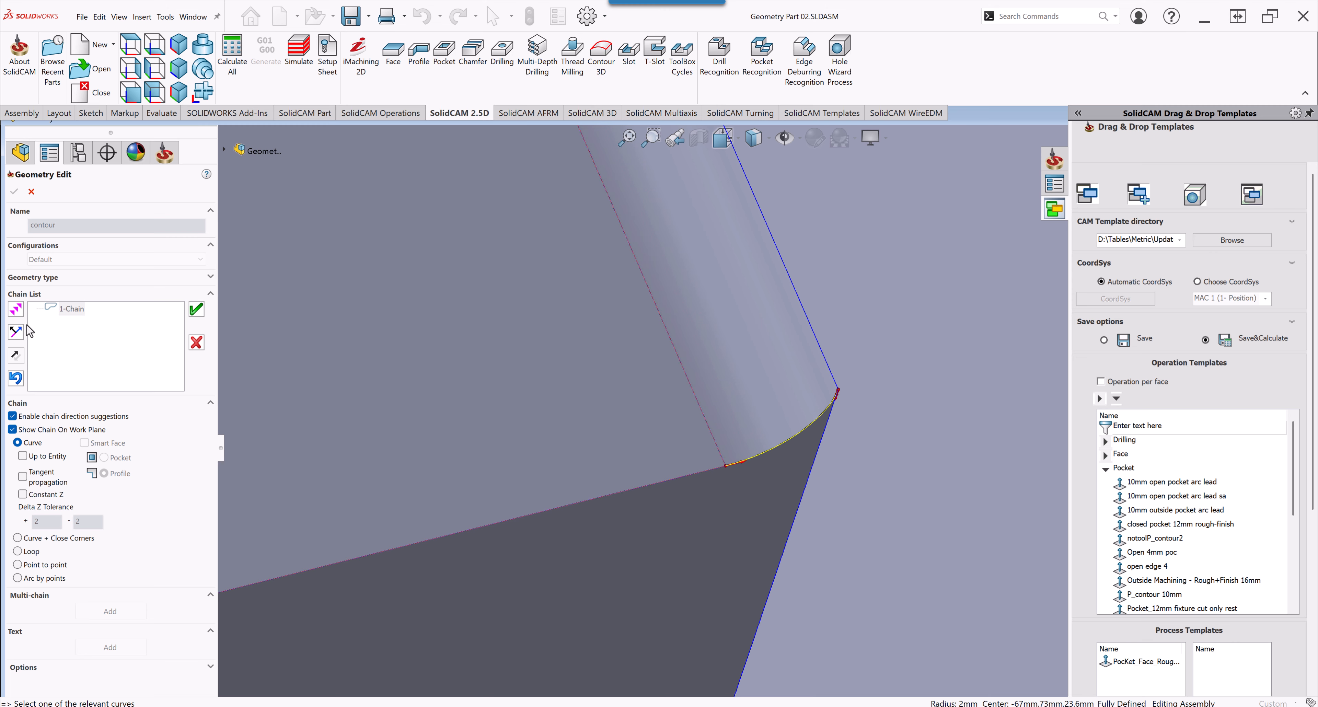
pyautogui.click(18, 361)
pyautogui.click(15, 311)
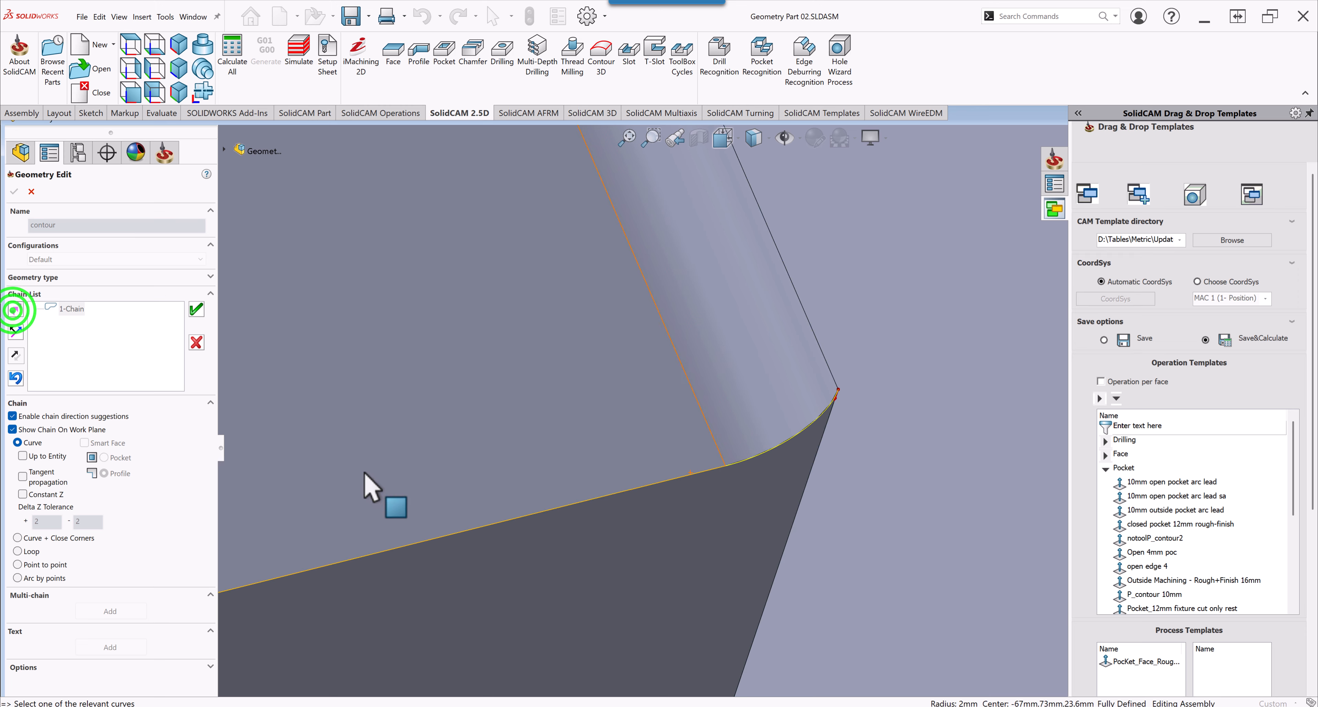
pyautogui.scroll(5, 373, 583)
pyautogui.moveTo(400, 568)
pyautogui.mouseDown(button='middle')
pyautogui.moveTo(433, 530)
pyautogui.moveTo(425, 563)
pyautogui.mouseUp(button='middle')
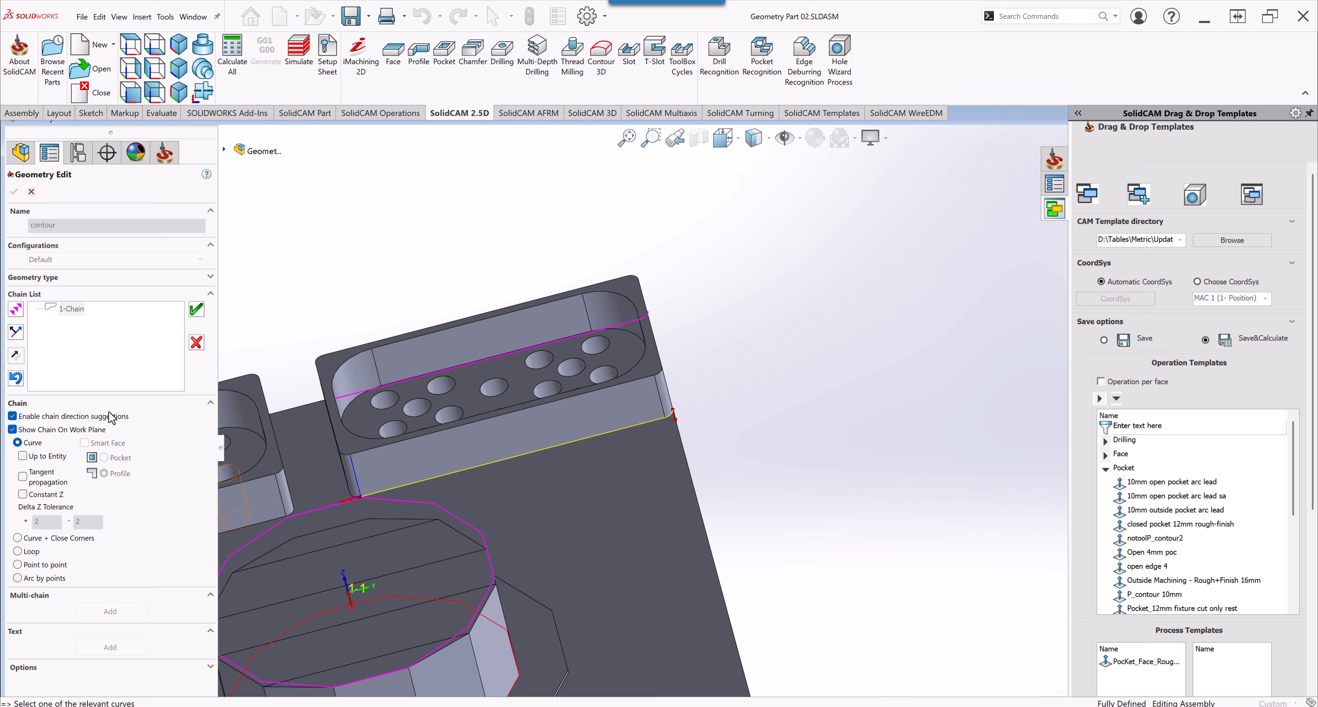
pyautogui.click(17, 381)
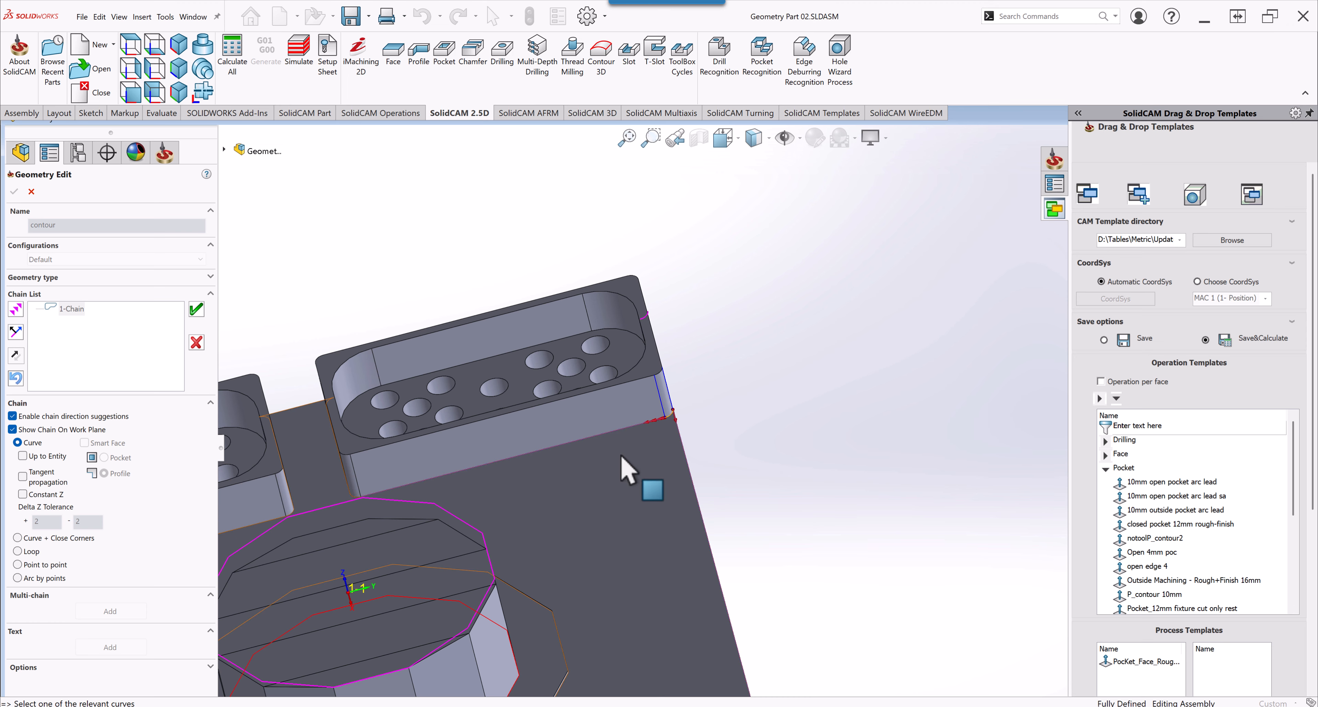
# Try the alternative continuations of the chain from the fillet arc, and discard the unfinished chain
pyautogui.scroll(-4, 620, 450)
pyautogui.scroll(2, 603, 367)
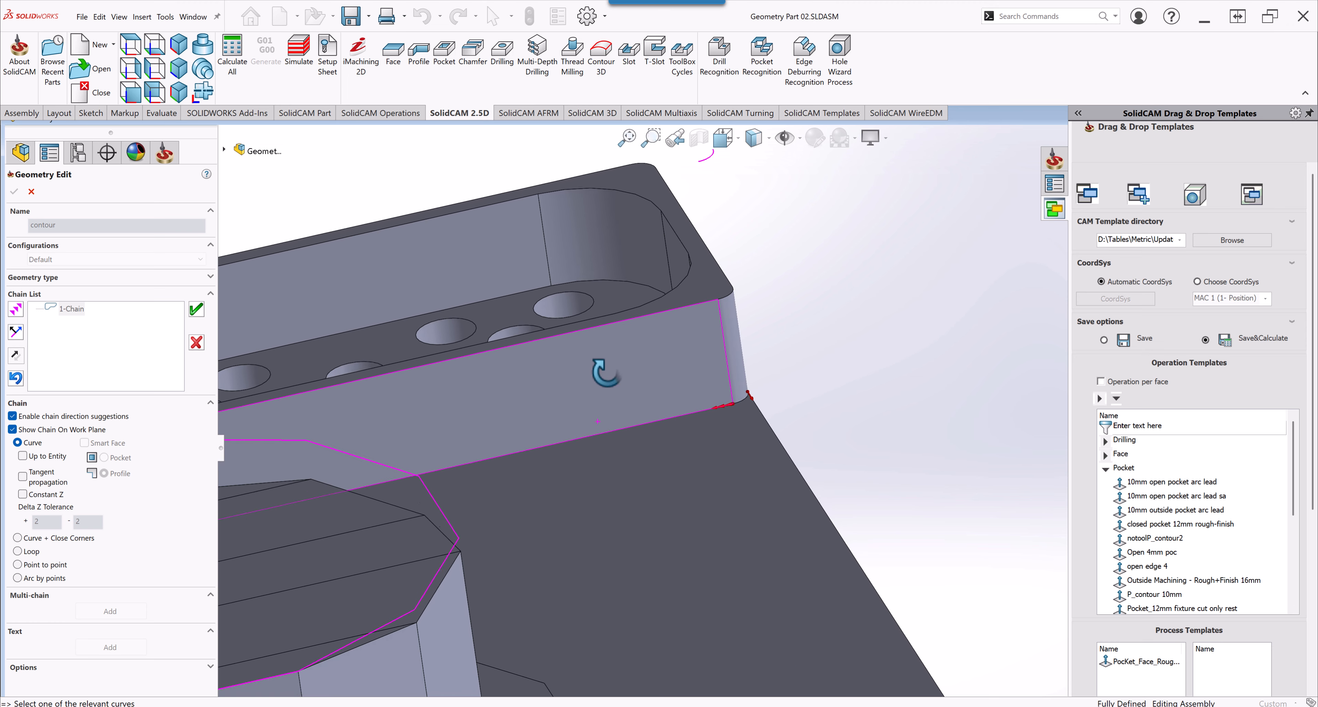
pyautogui.scroll(-6, 735, 406)
pyautogui.scroll(-2, 737, 409)
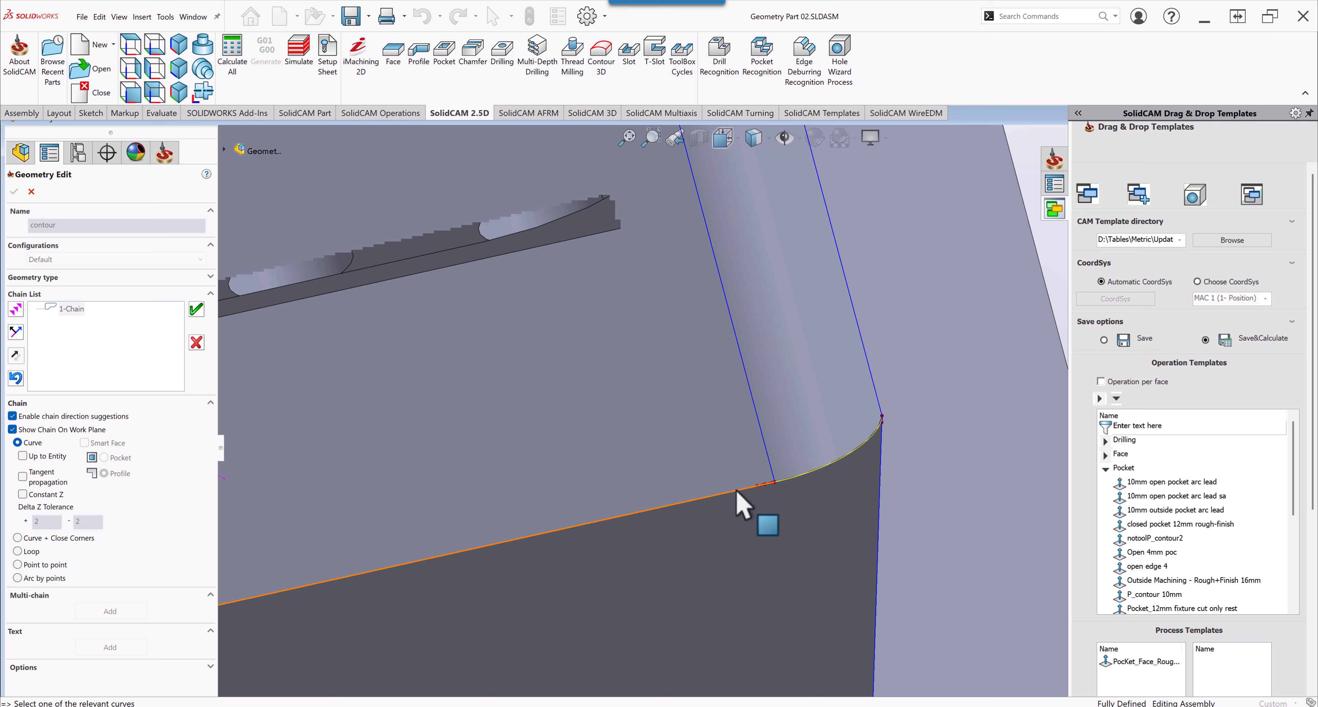
pyautogui.click(16, 333)
pyautogui.moveTo(655, 494); pyautogui.dragTo(690, 423, button='middle')
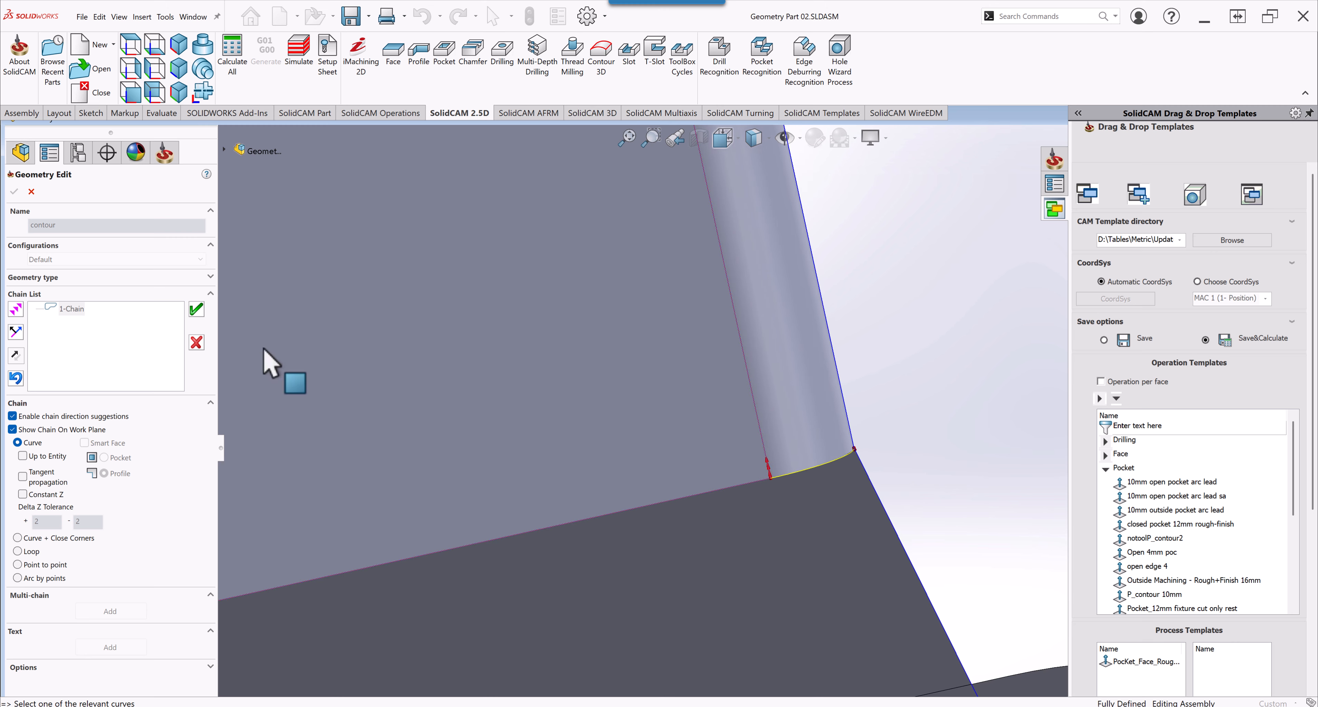
pyautogui.click(15, 333)
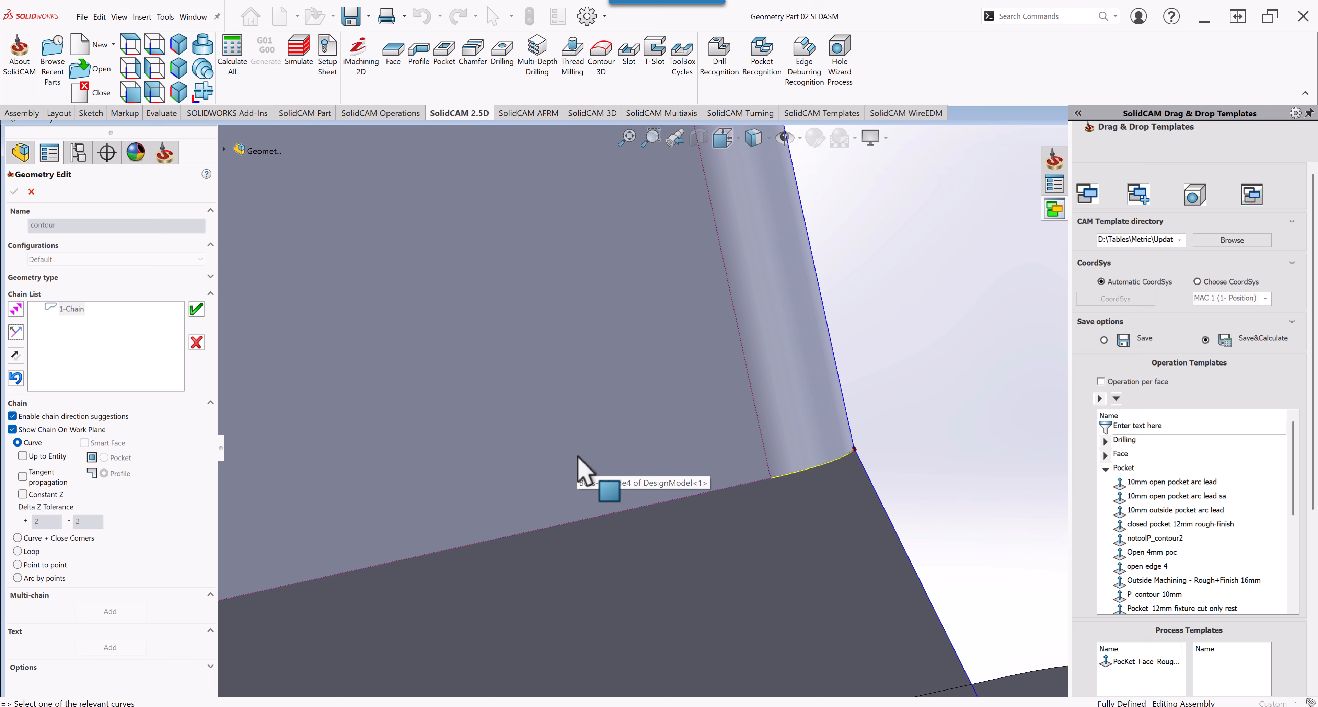
pyautogui.click(195, 345)
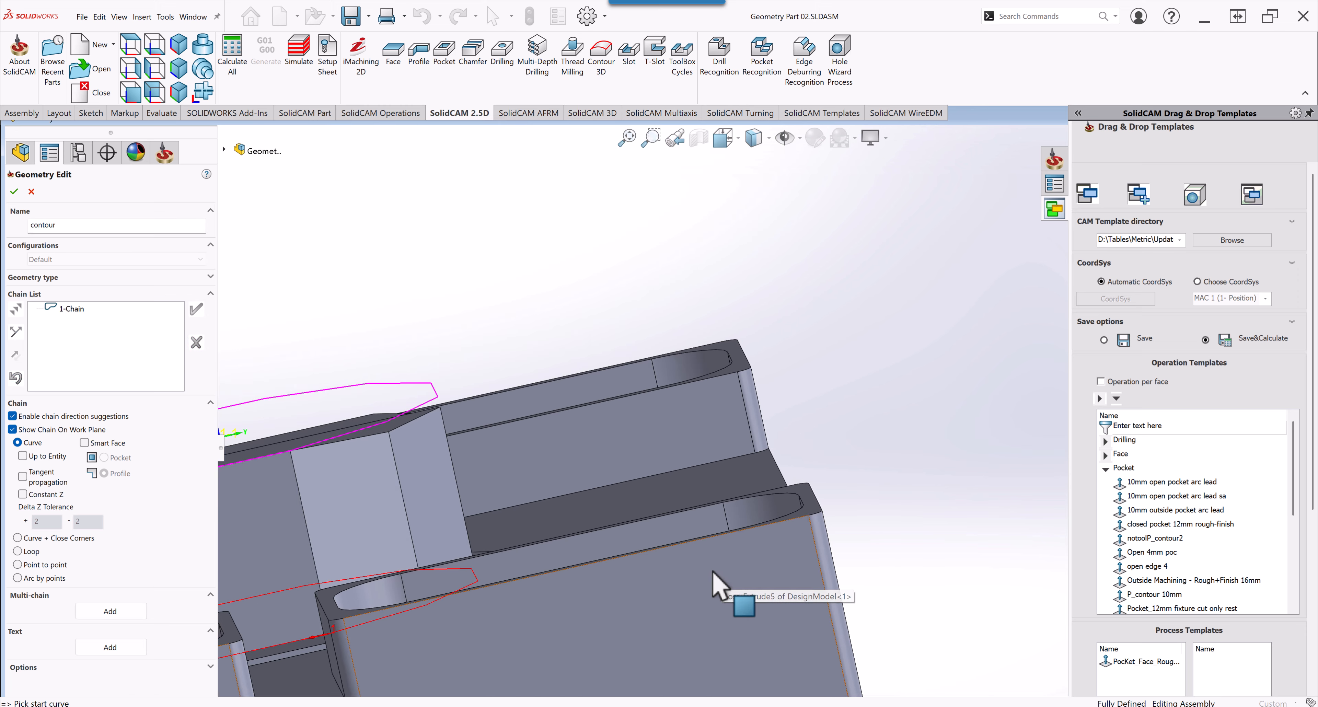
pyautogui.moveTo(671, 594); pyautogui.dragTo(447, 620, button='middle')
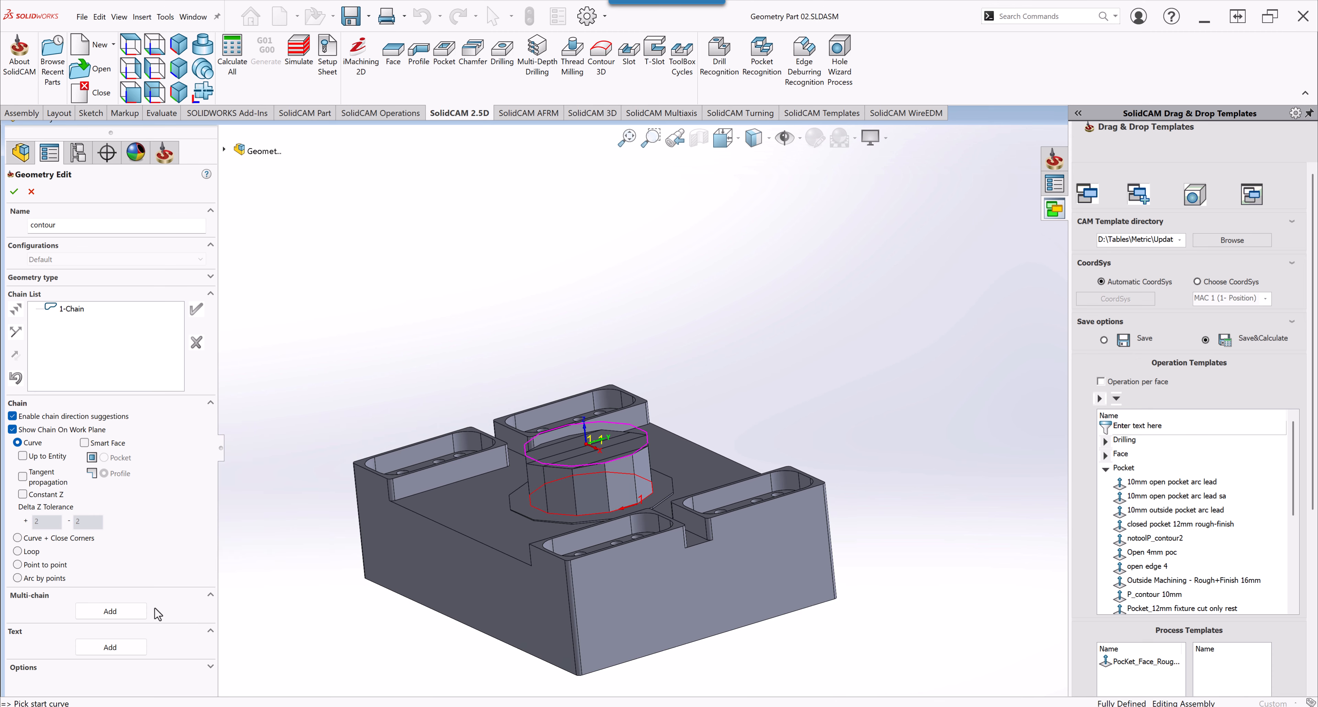